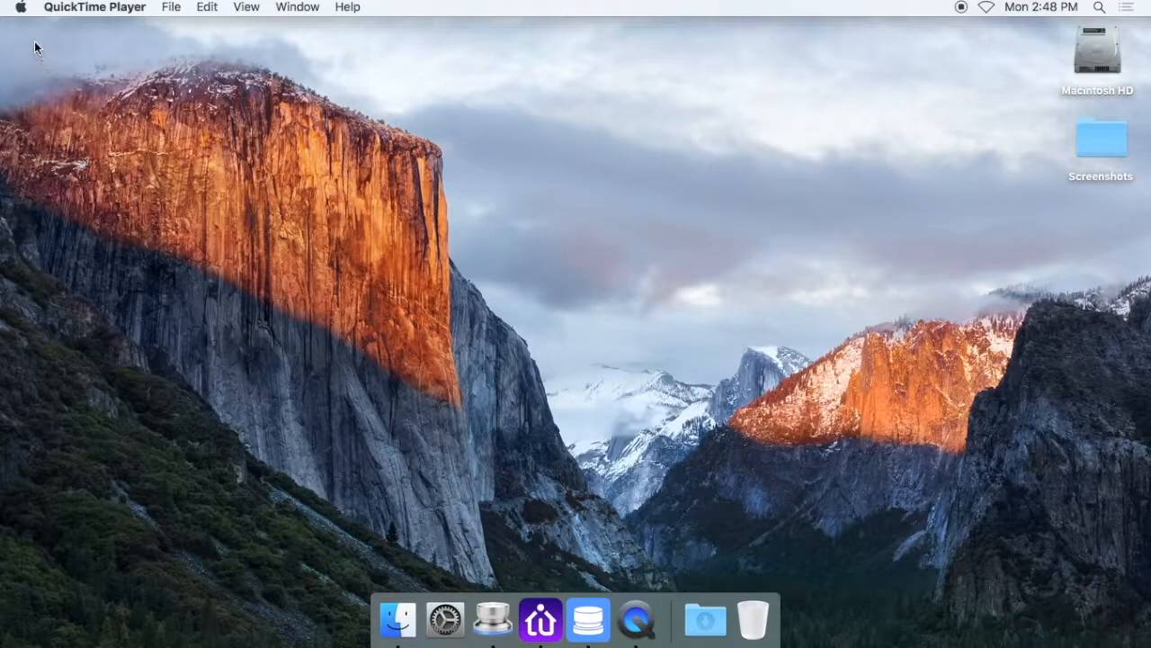
Open the Desktop & Screen Saver system preferences and look at the desktop picture options before returning to the screen saver settings
{"action": "left_click", "coordinate": [27, 11]}
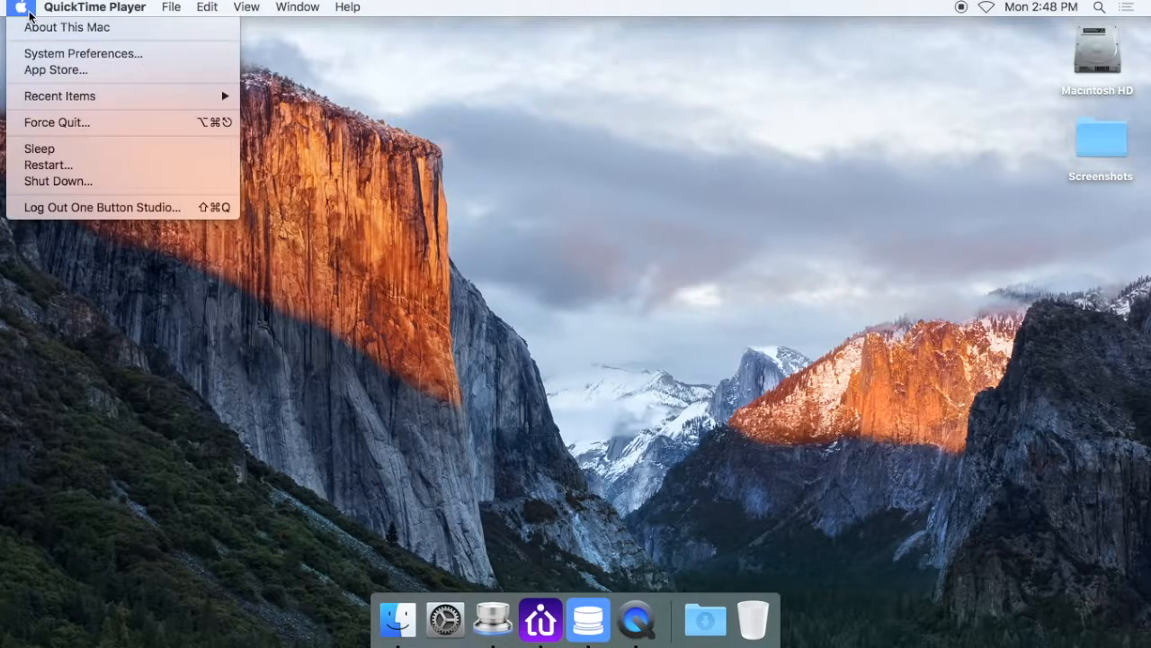
{"action": "left_click", "coordinate": [51, 53]}
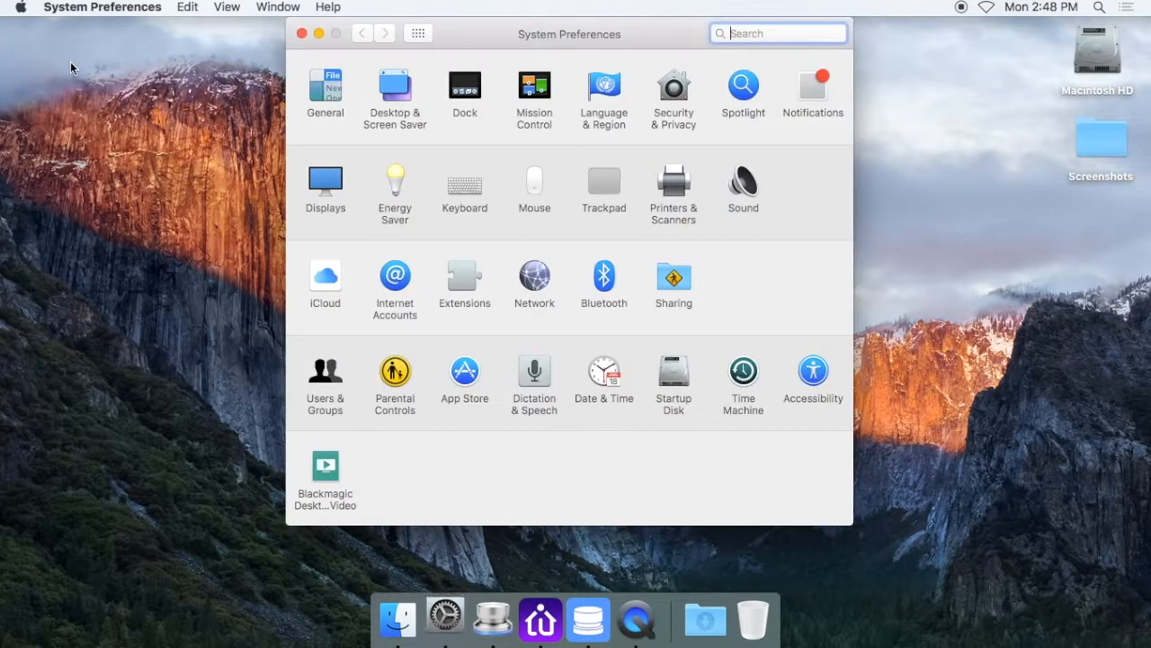
{"action": "mouse_move", "coordinate": [514, 38]}
{"action": "left_mouse_down"}
{"action": "mouse_move", "coordinate": [502, 56]}
{"action": "mouse_move", "coordinate": [521, 59]}
{"action": "left_mouse_up"}
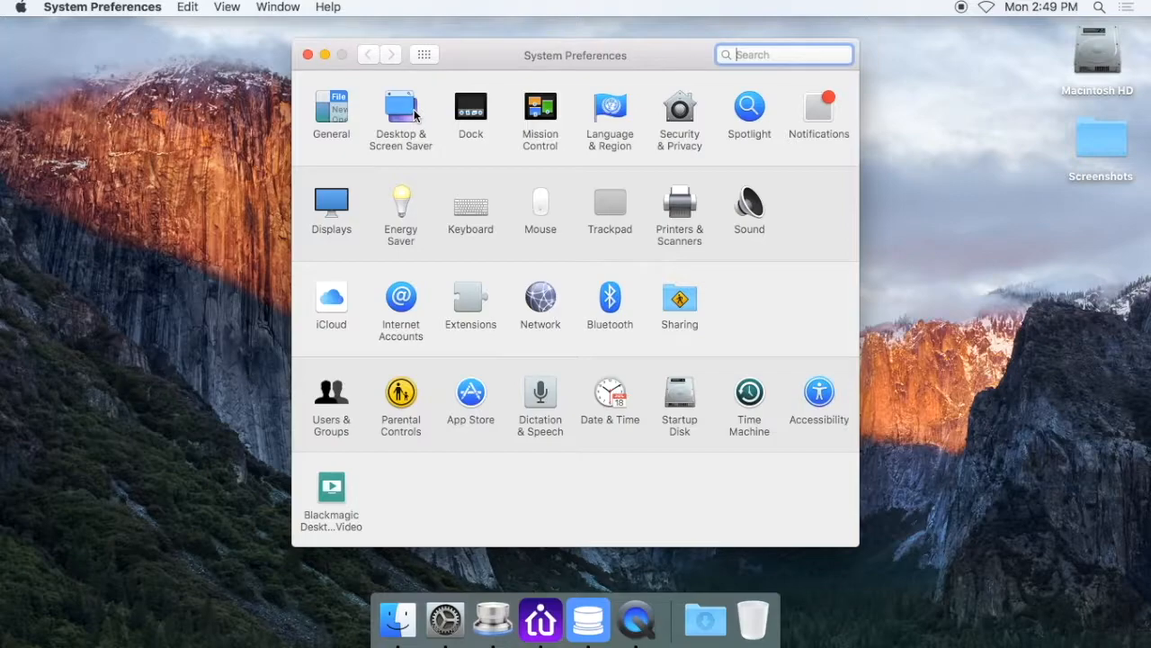
{"action": "left_click", "coordinate": [418, 133]}
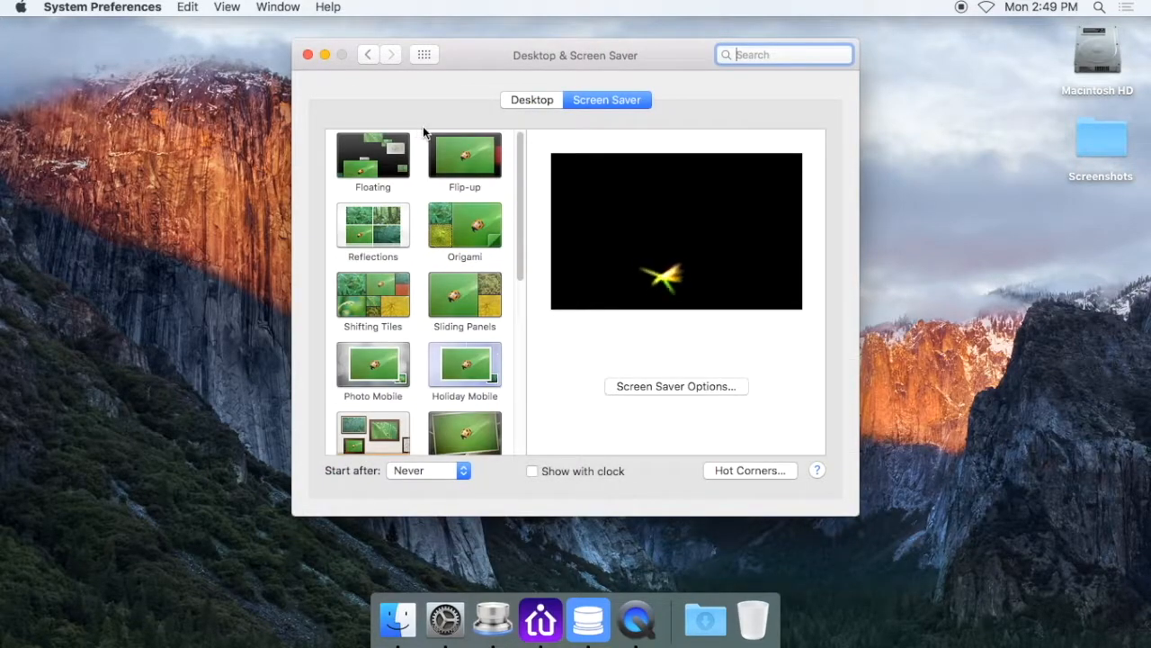
{"action": "left_click", "coordinate": [532, 100]}
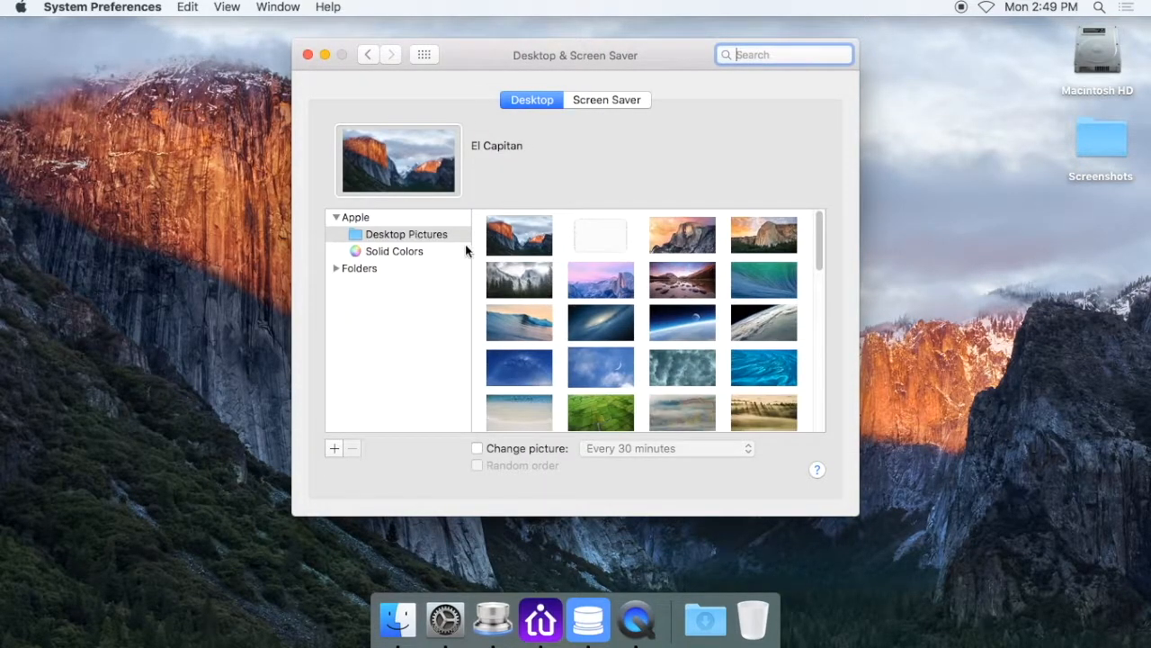
{"action": "left_click", "coordinate": [606, 104]}
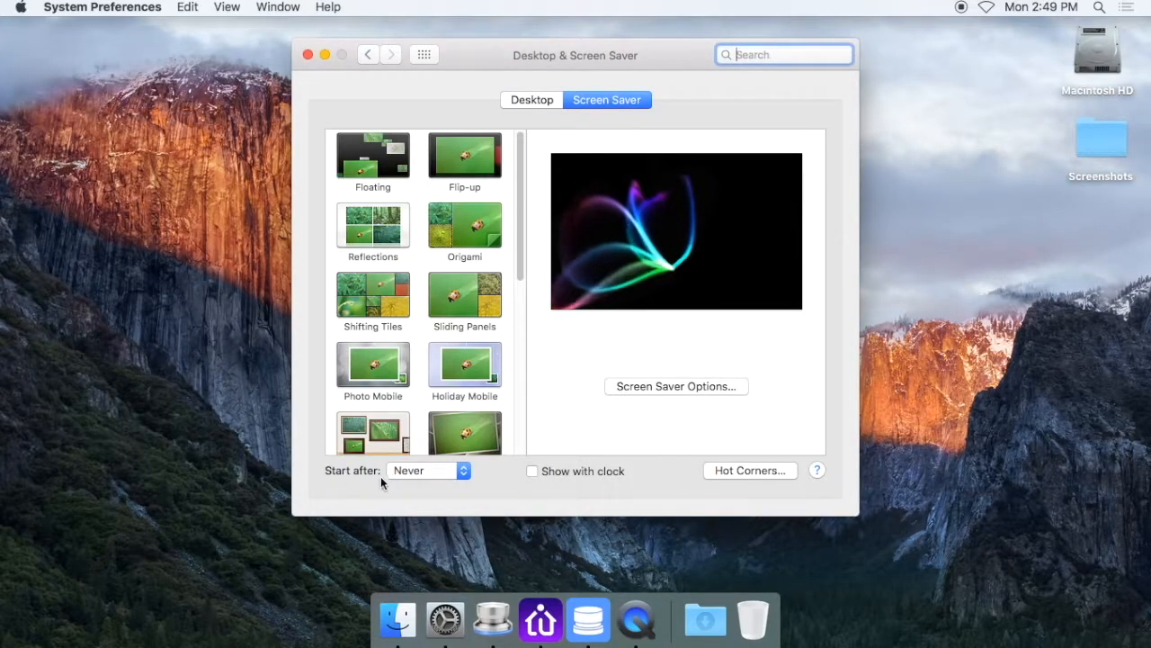
Set the screen saver to start after 20 minutes
{"action": "left_click", "coordinate": [410, 472]}
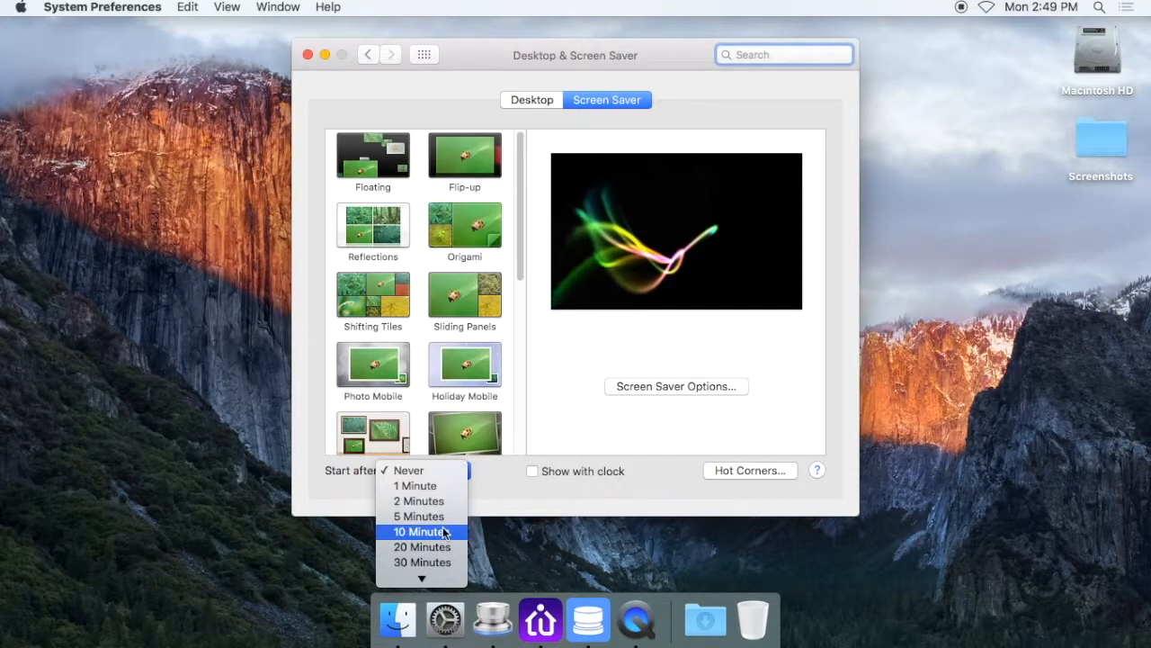
{"action": "left_click", "coordinate": [450, 471]}
{"action": "left_click", "coordinate": [454, 471]}
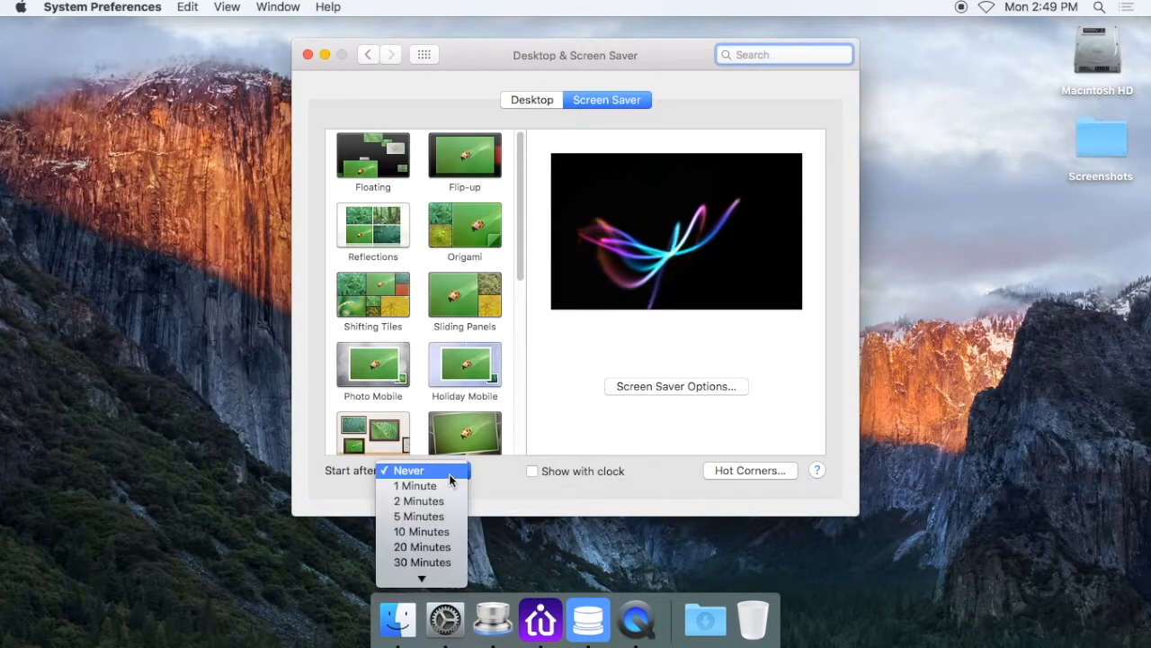
{"action": "left_click", "coordinate": [440, 543]}
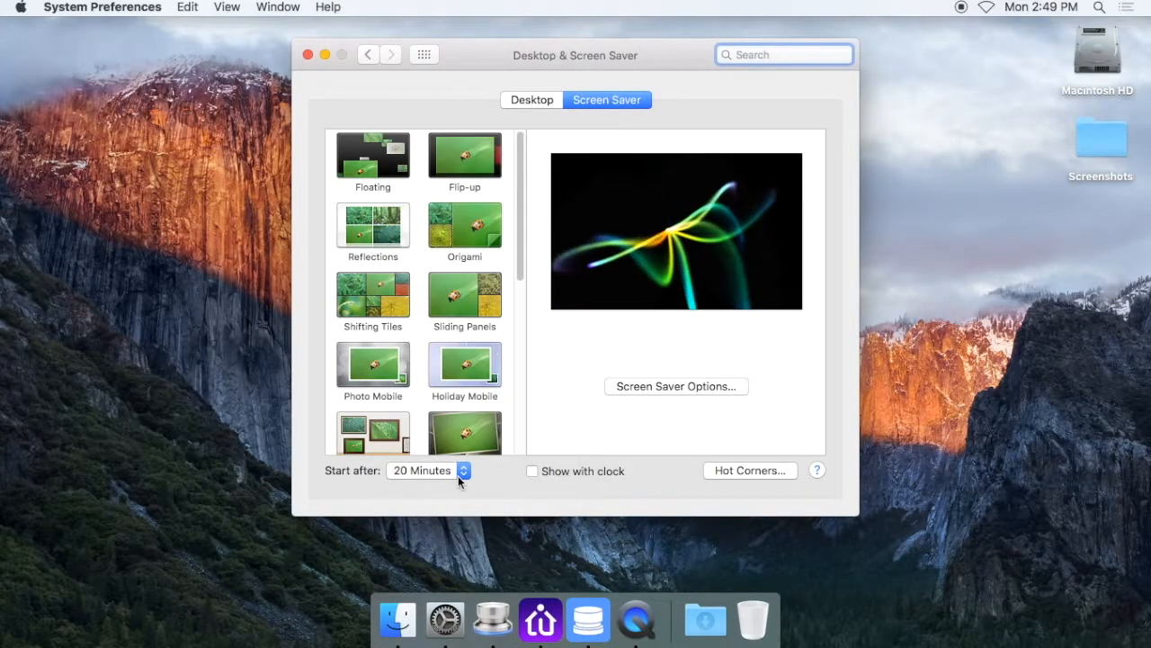
Set the screen saver start time to Never and return to the overview of all preferences
{"action": "left_click", "coordinate": [458, 475]}
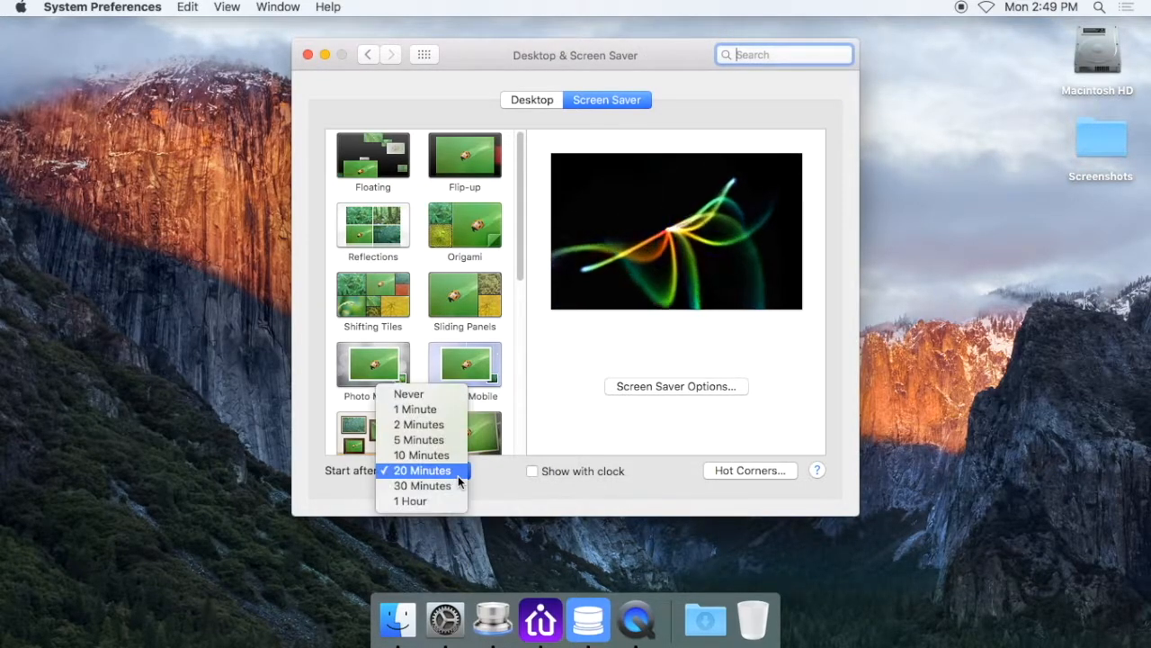
{"action": "left_click", "coordinate": [452, 399]}
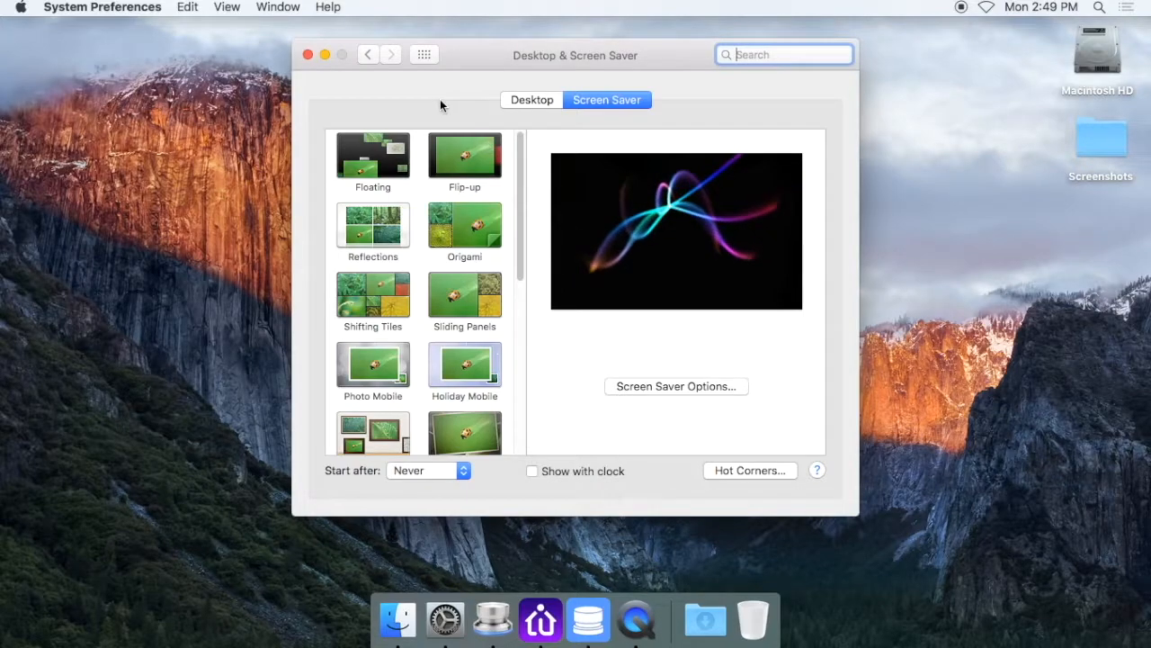
{"action": "left_click", "coordinate": [424, 56]}
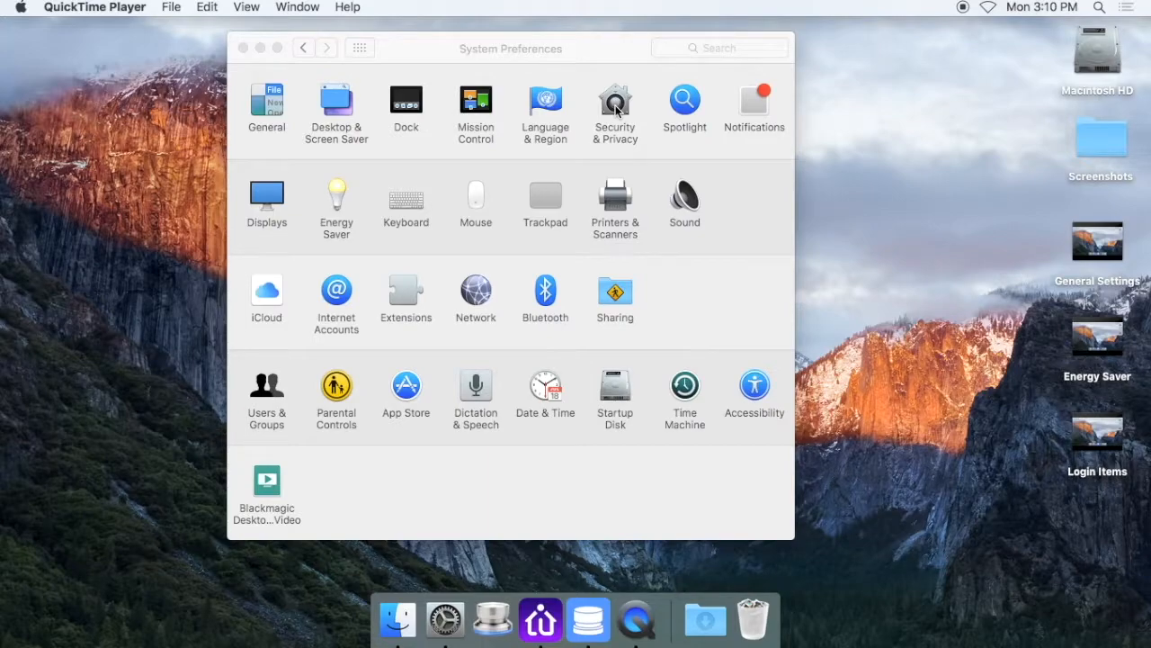
In Security & Privacy, enable the password requirement after sleep or screen saver, and turn it off again, confirming the screen lock removal
{"action": "left_click", "coordinate": [616, 105]}
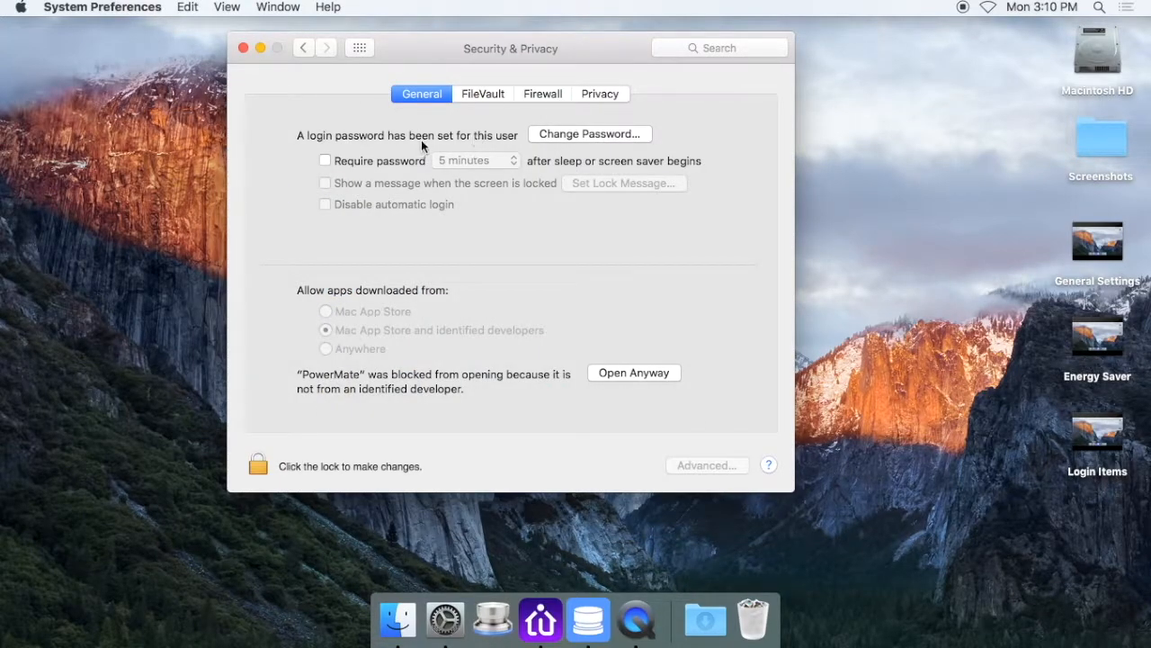
{"action": "left_click", "coordinate": [327, 160]}
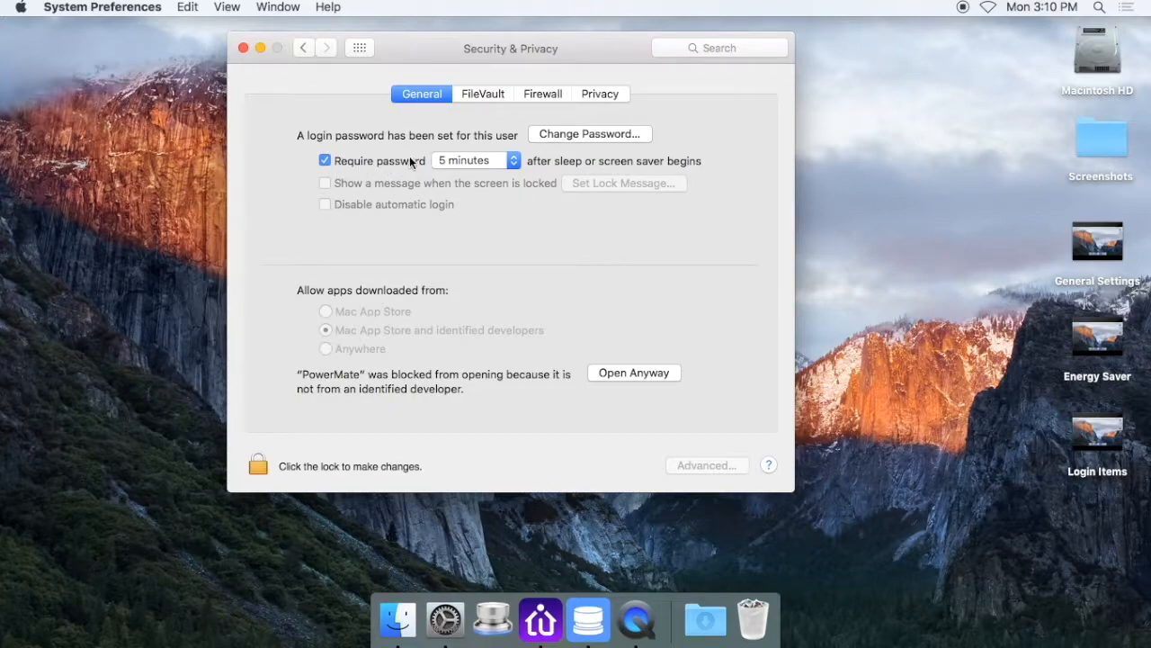
{"action": "left_click", "coordinate": [325, 160]}
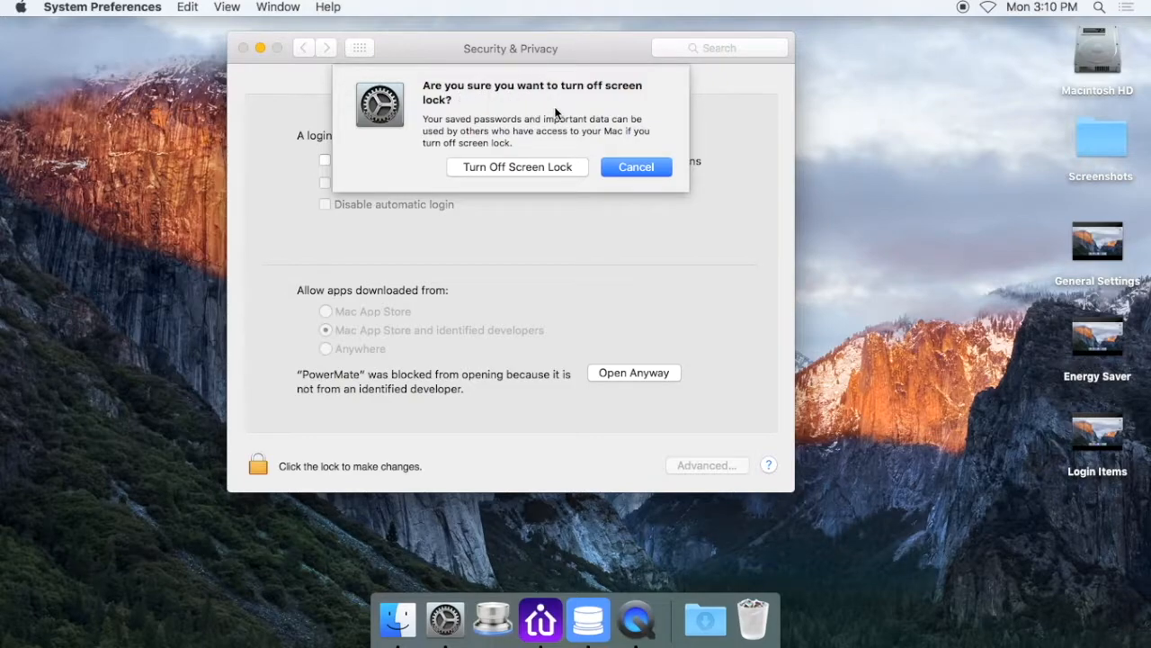
{"action": "left_click", "coordinate": [513, 168]}
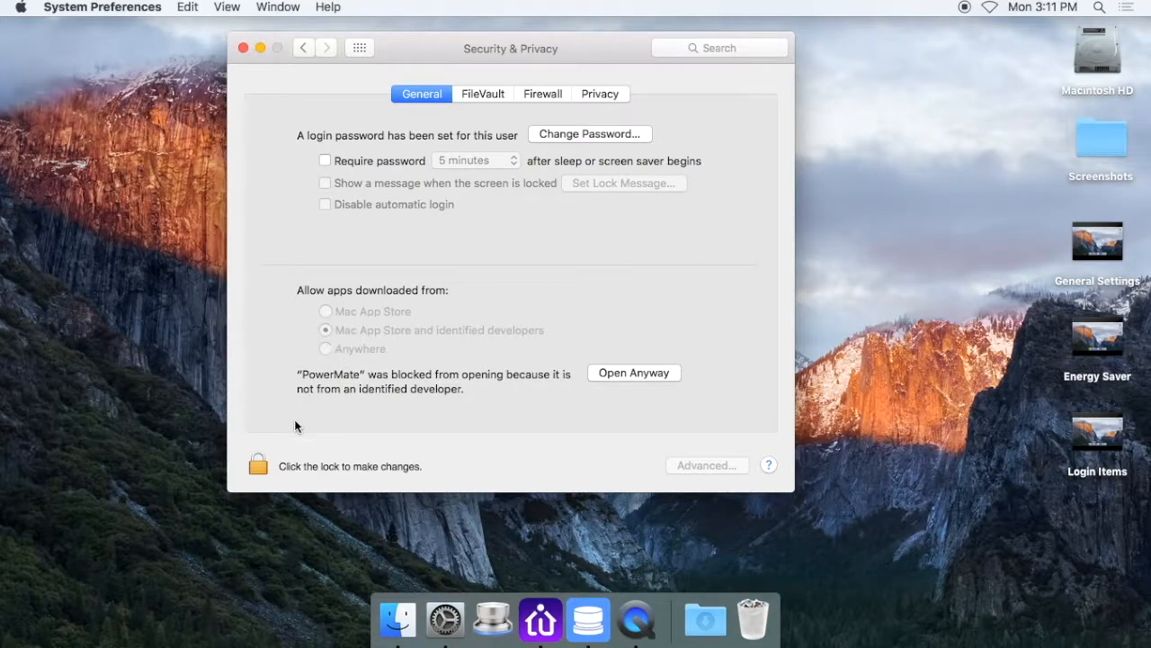
Unlock the Security & Privacy preferences for changes by entering the account password
{"action": "left_click", "coordinate": [260, 468]}
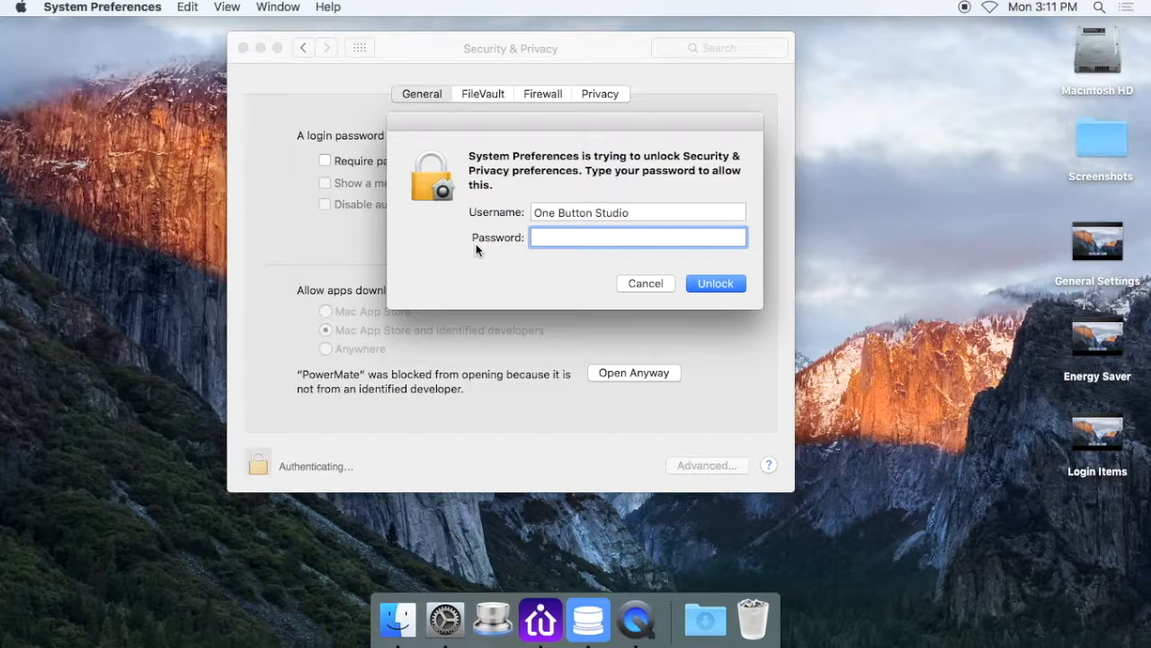
{"action": "type", "text": "•••"}
{"action": "key", "text": "Return"}
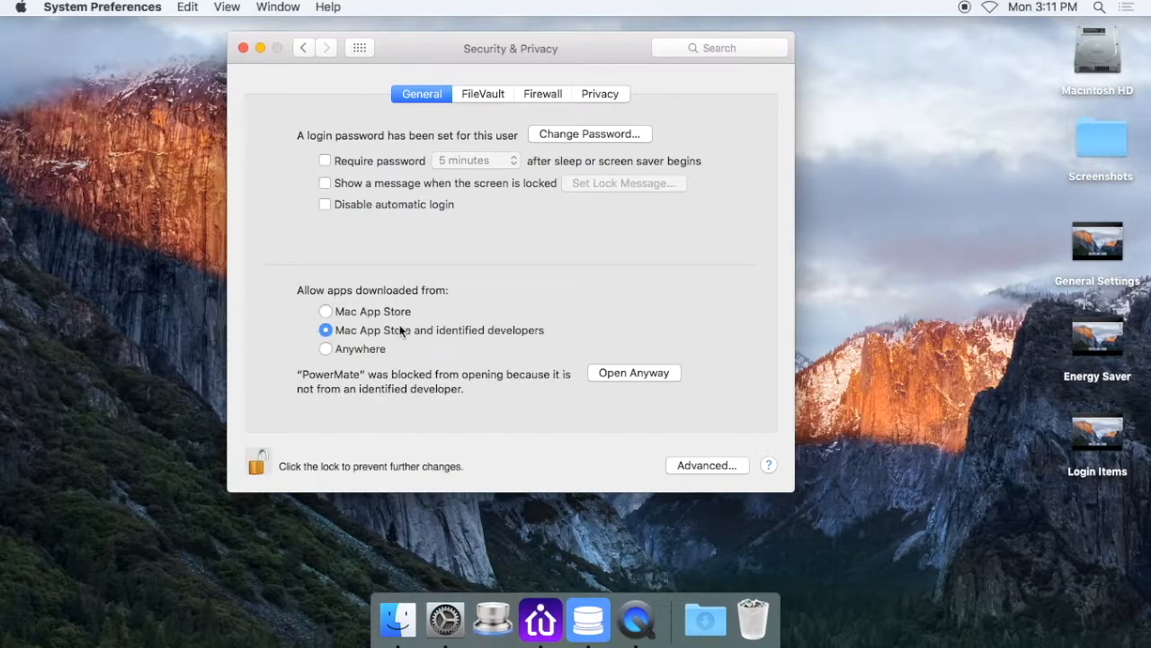
Allow apps downloaded from Anywhere, confirm the choice, and lock the Security & Privacy preferences against further changes
{"action": "left_click", "coordinate": [326, 349]}
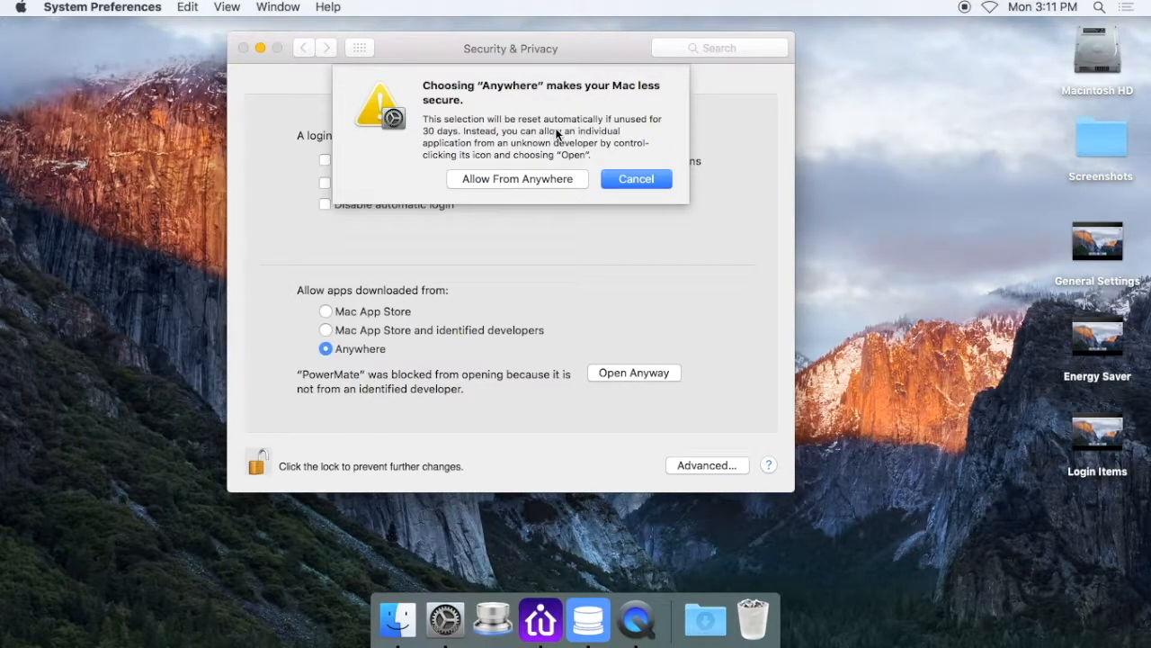
{"action": "left_click", "coordinate": [510, 181]}
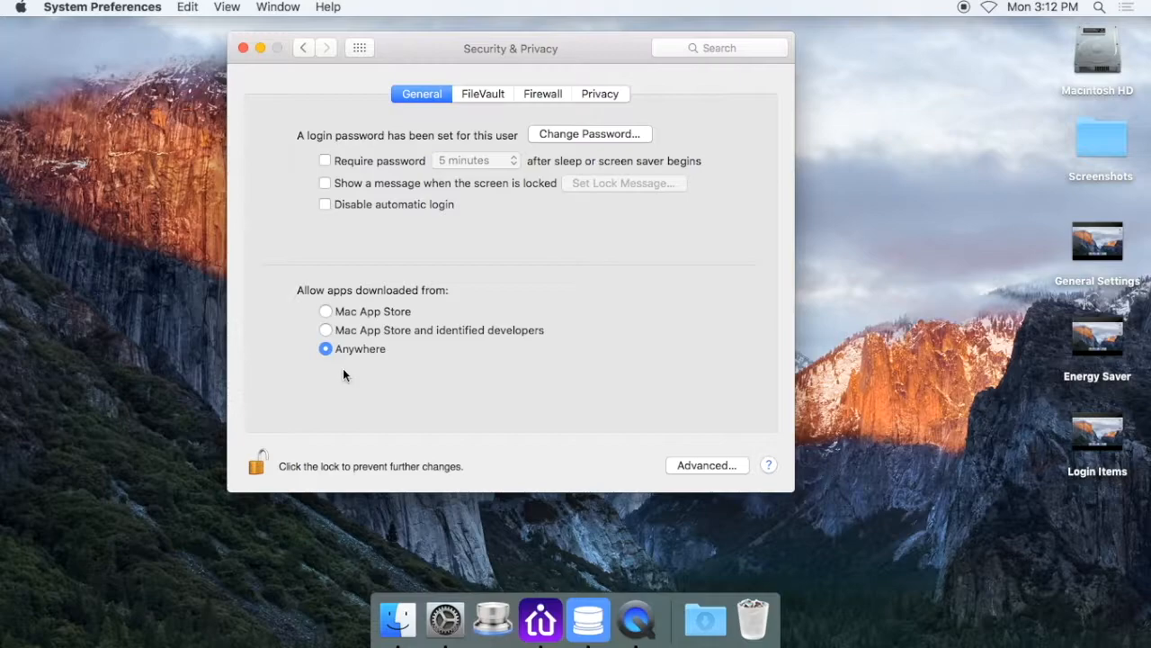
{"action": "left_click", "coordinate": [257, 463]}
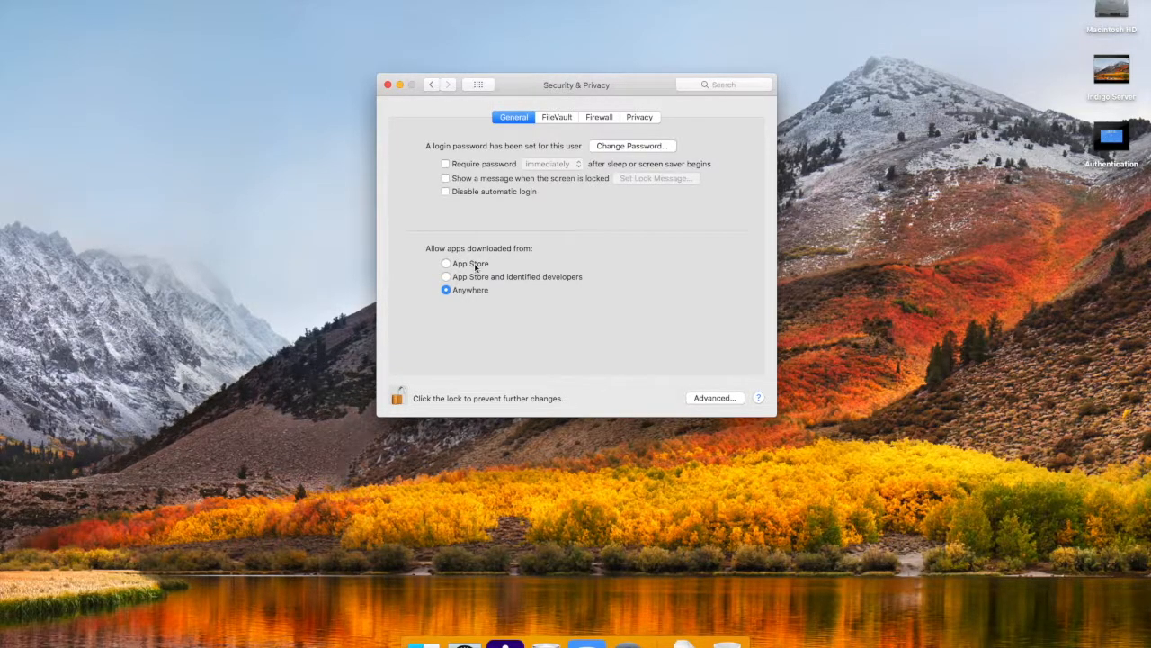
Set allowed app downloads to App Store and identified developers, and lock the Security & Privacy preferences
{"action": "left_click", "coordinate": [486, 265]}
{"action": "left_click", "coordinate": [485, 277]}
{"action": "left_click", "coordinate": [398, 395]}
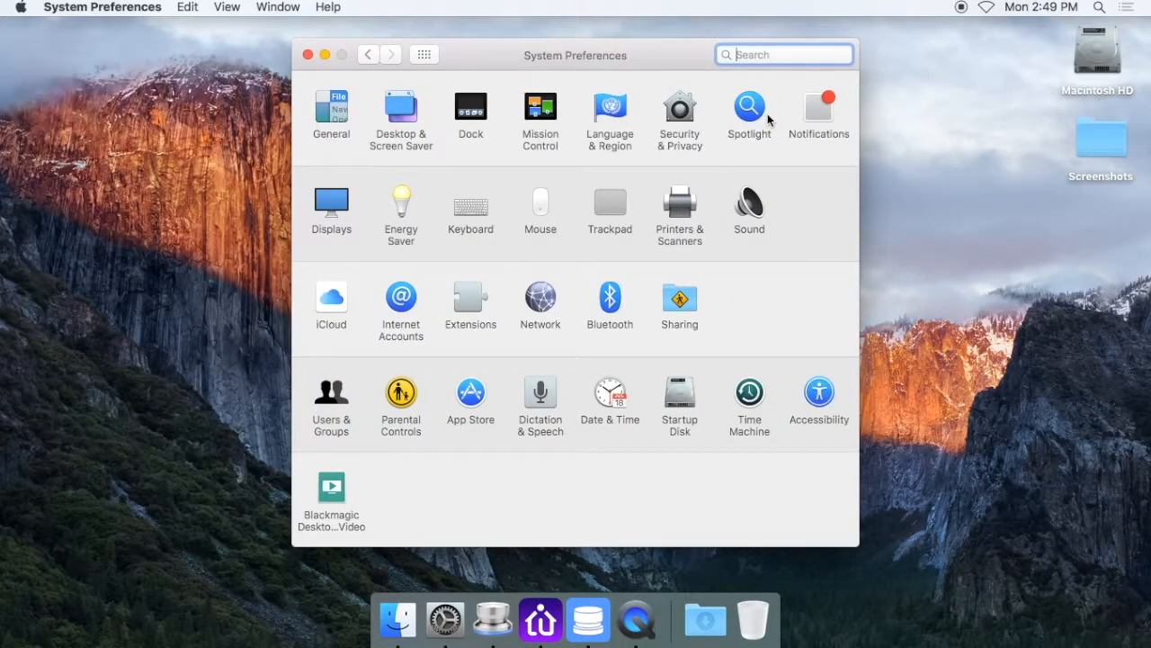
Turn off the Do Not Disturb time schedule in the Notifications preferences and dismiss the disk ejection alert
{"action": "left_click", "coordinate": [822, 118]}
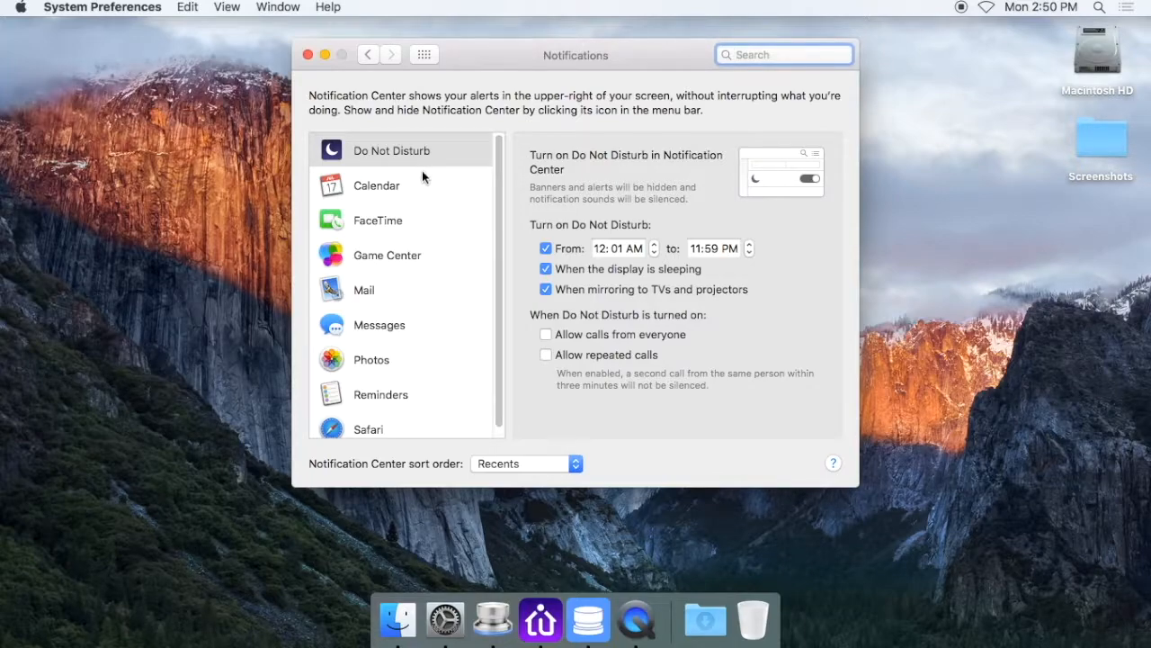
{"action": "left_click", "coordinate": [421, 146]}
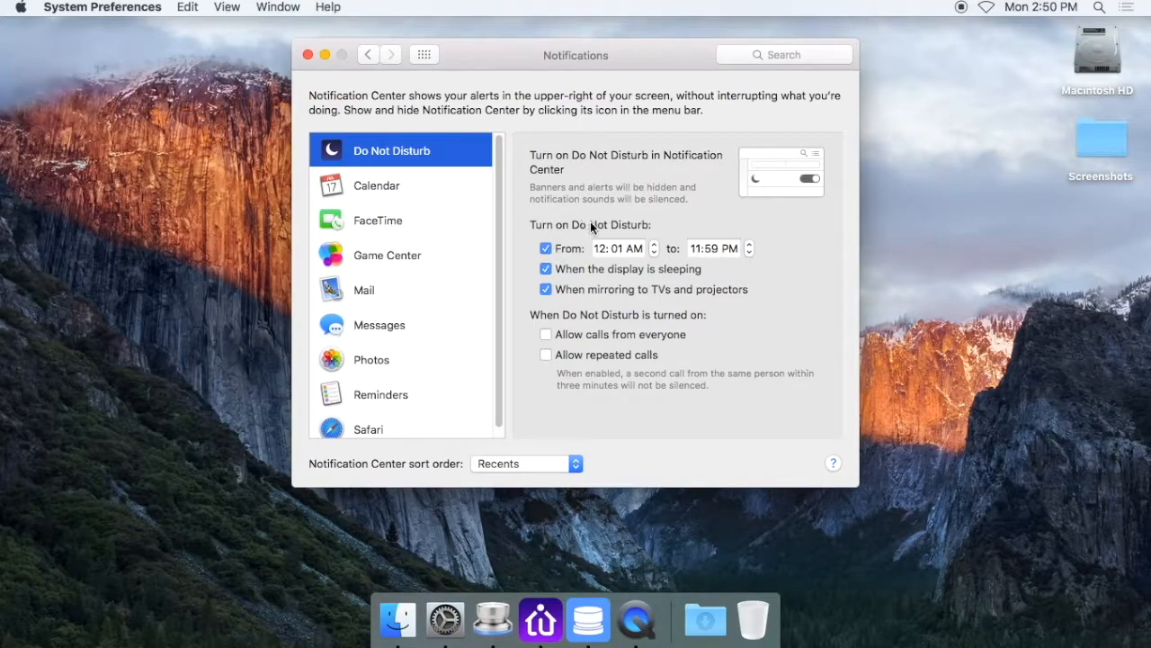
{"action": "left_click", "coordinate": [545, 249]}
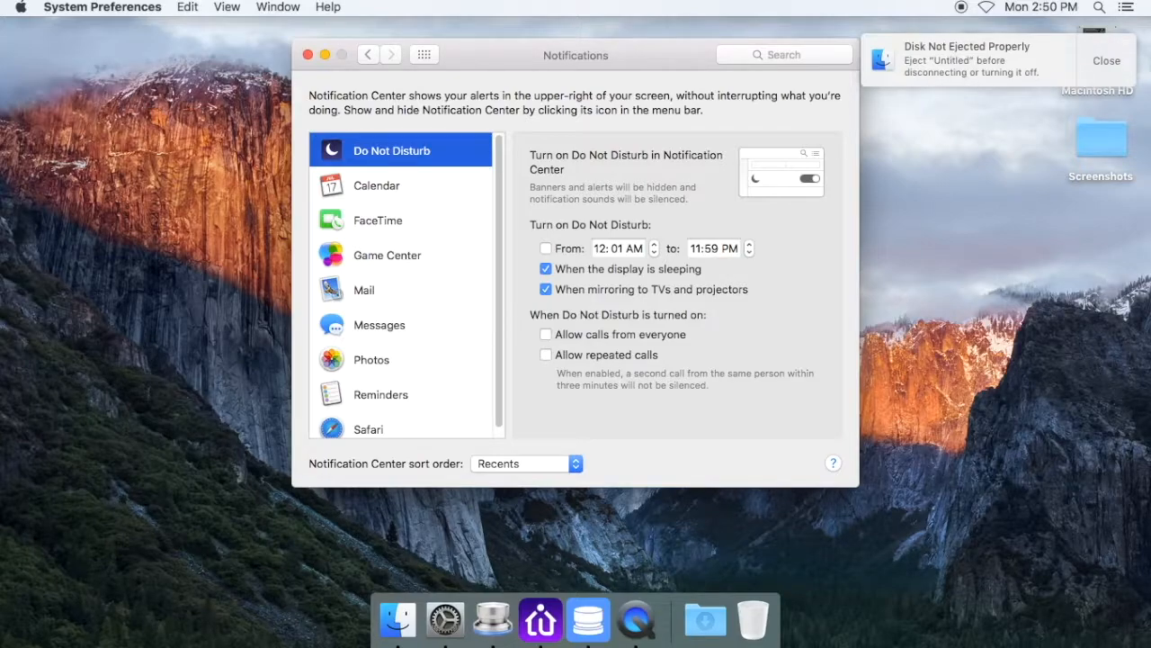
{"action": "left_click", "coordinate": [1116, 67]}
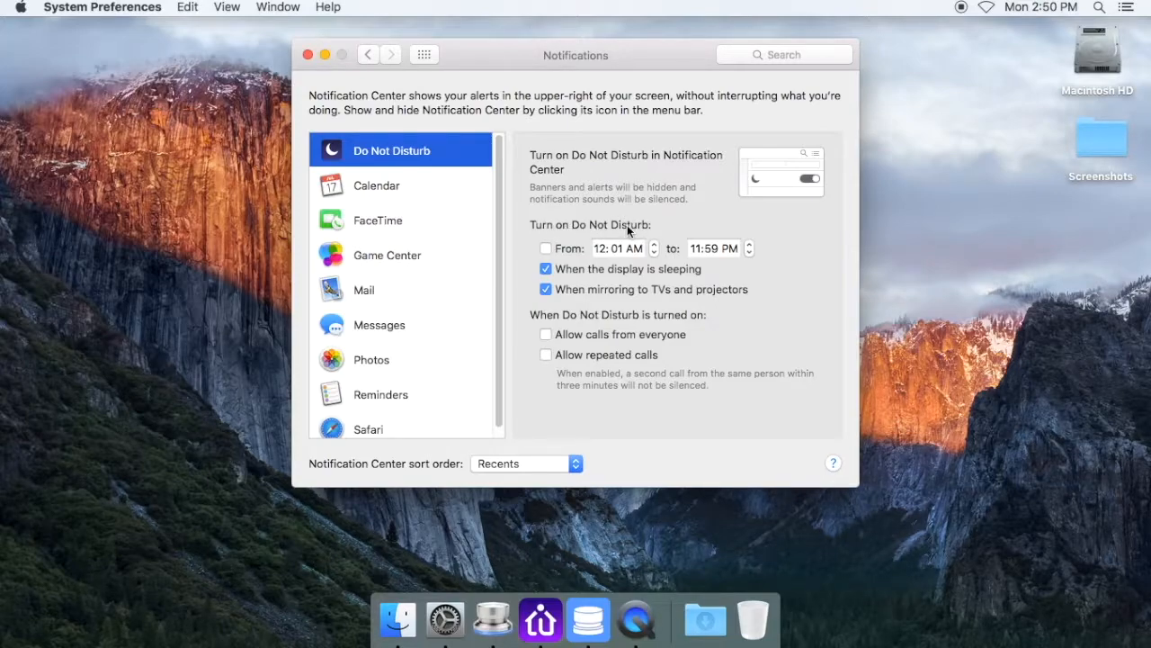
Turn the Do Not Disturb schedule back on from 12:01 AM to 11:59 PM, and return to the overview of all preferences
{"action": "left_click", "coordinate": [545, 250]}
{"action": "left_click", "coordinate": [599, 250]}
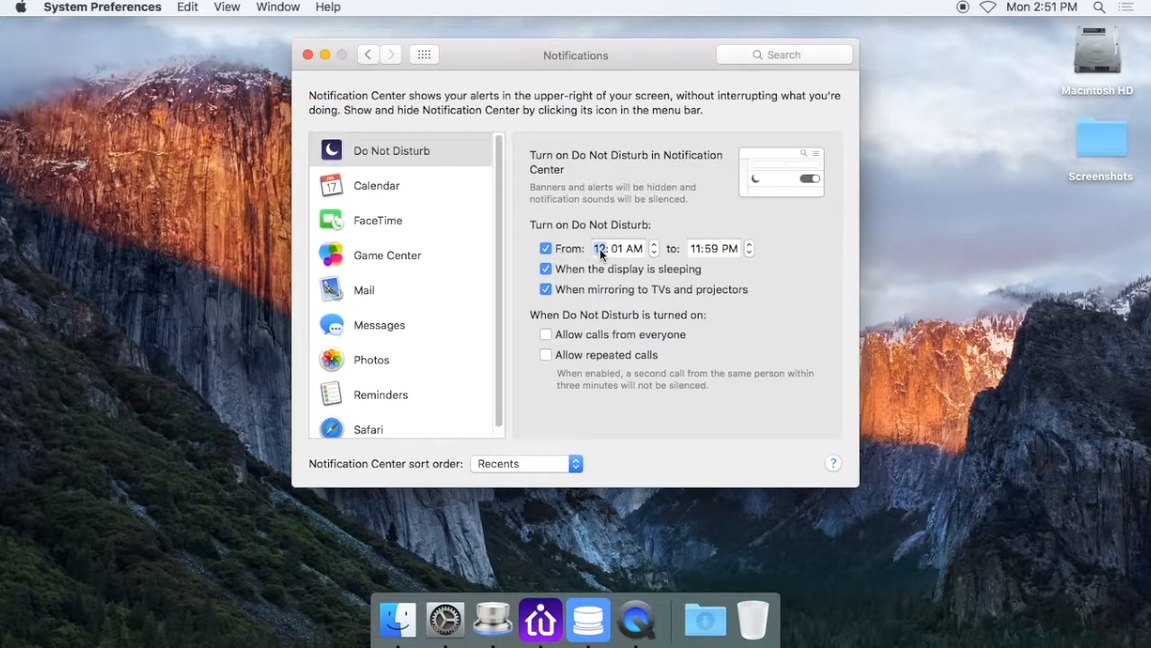
{"action": "left_click", "coordinate": [615, 252]}
{"action": "left_click", "coordinate": [635, 251]}
{"action": "left_click", "coordinate": [697, 252]}
{"action": "left_click", "coordinate": [621, 249]}
{"action": "left_click", "coordinate": [710, 248]}
{"action": "left_click", "coordinate": [712, 249]}
{"action": "left_click", "coordinate": [616, 250]}
{"action": "left_click", "coordinate": [600, 252]}
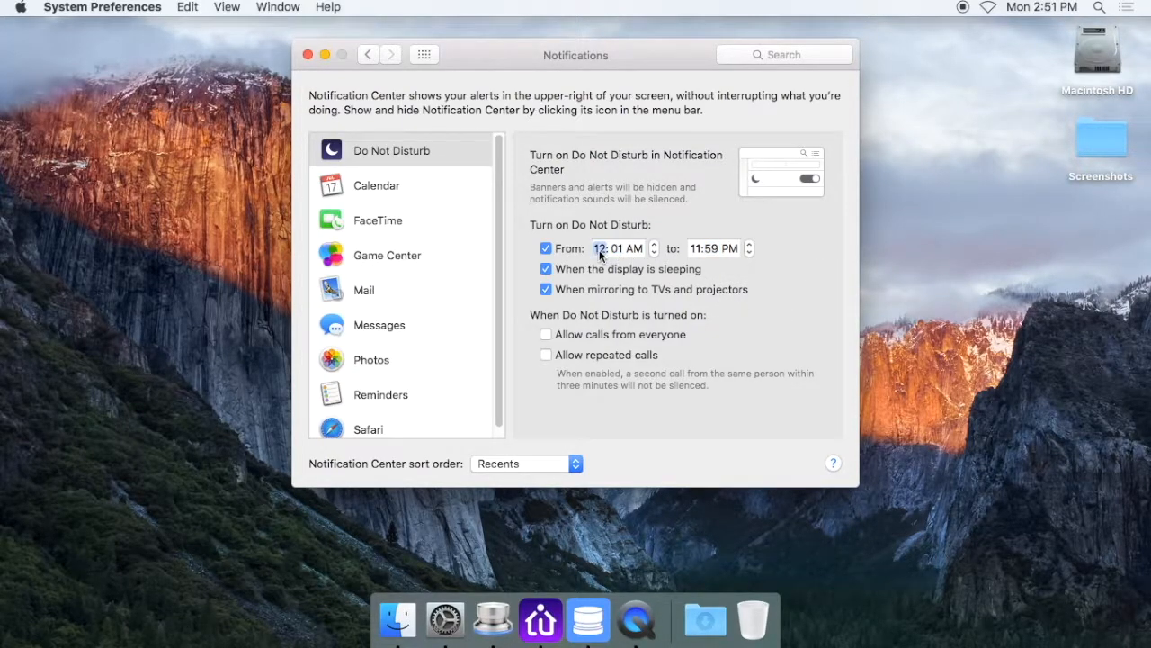
{"action": "left_click", "coordinate": [711, 248]}
{"action": "left_click", "coordinate": [427, 56]}
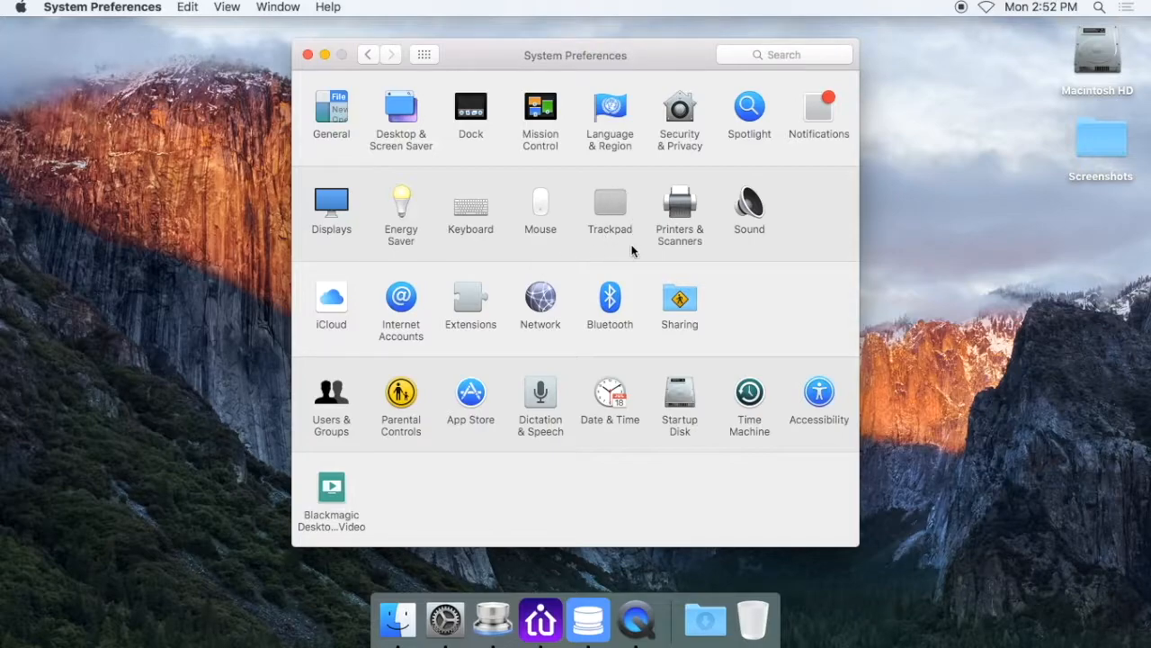
Turn Bluetooth on and off again in its preferences, and return to the overview of all preferences
{"action": "left_click", "coordinate": [613, 311]}
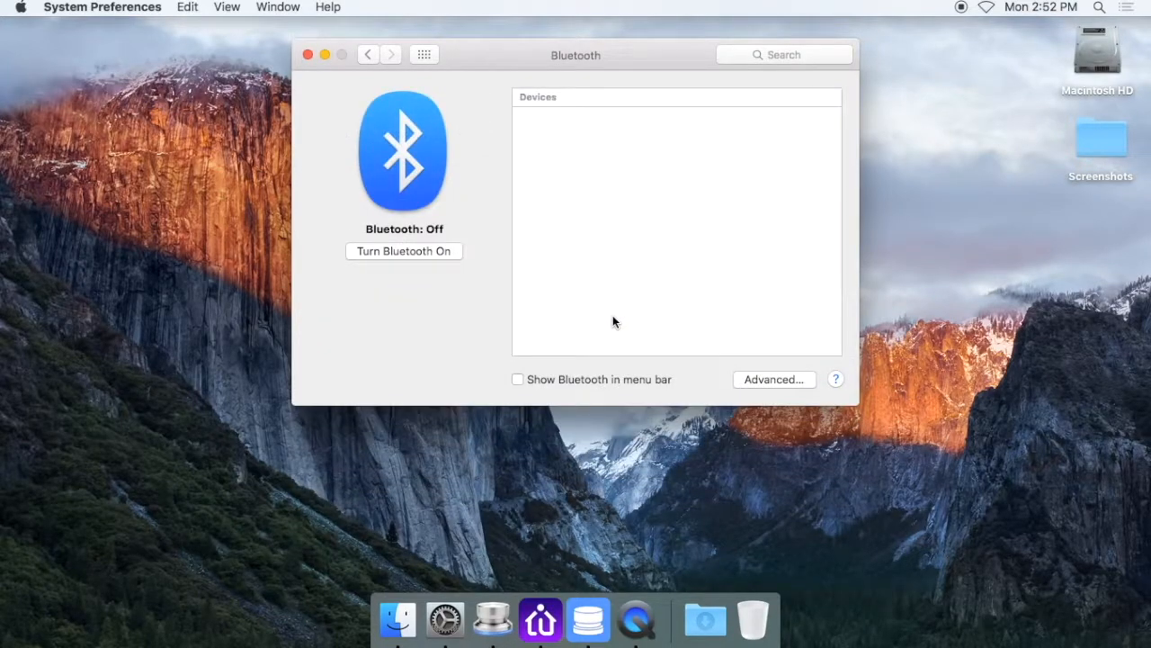
{"action": "left_click", "coordinate": [434, 253]}
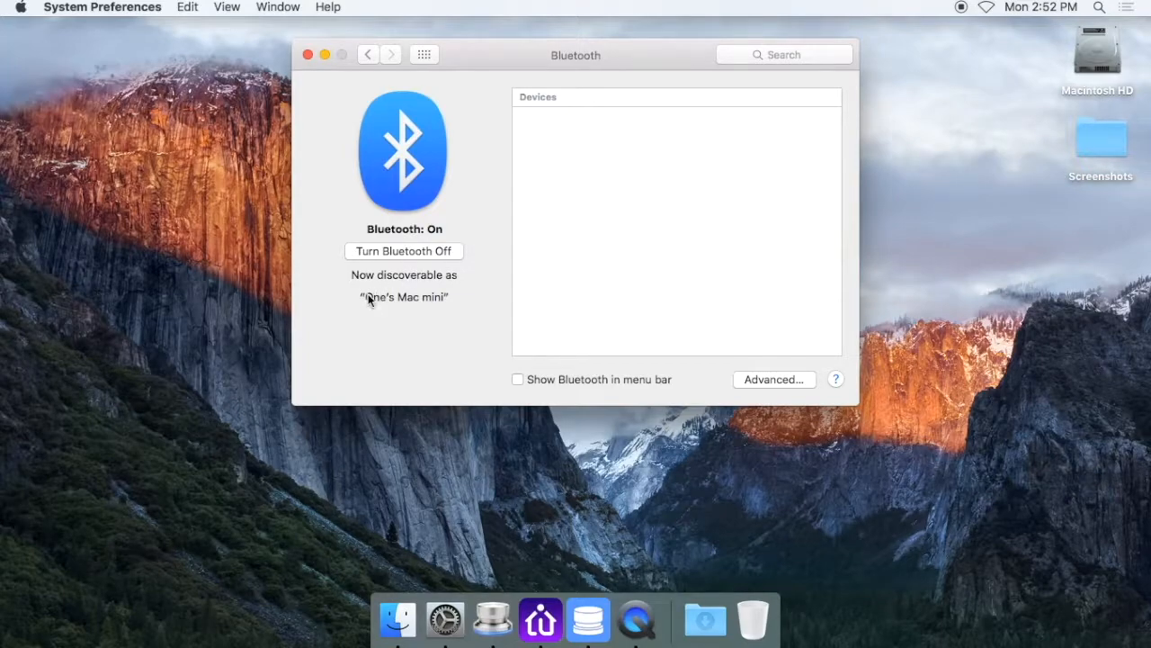
{"action": "left_click", "coordinate": [406, 254]}
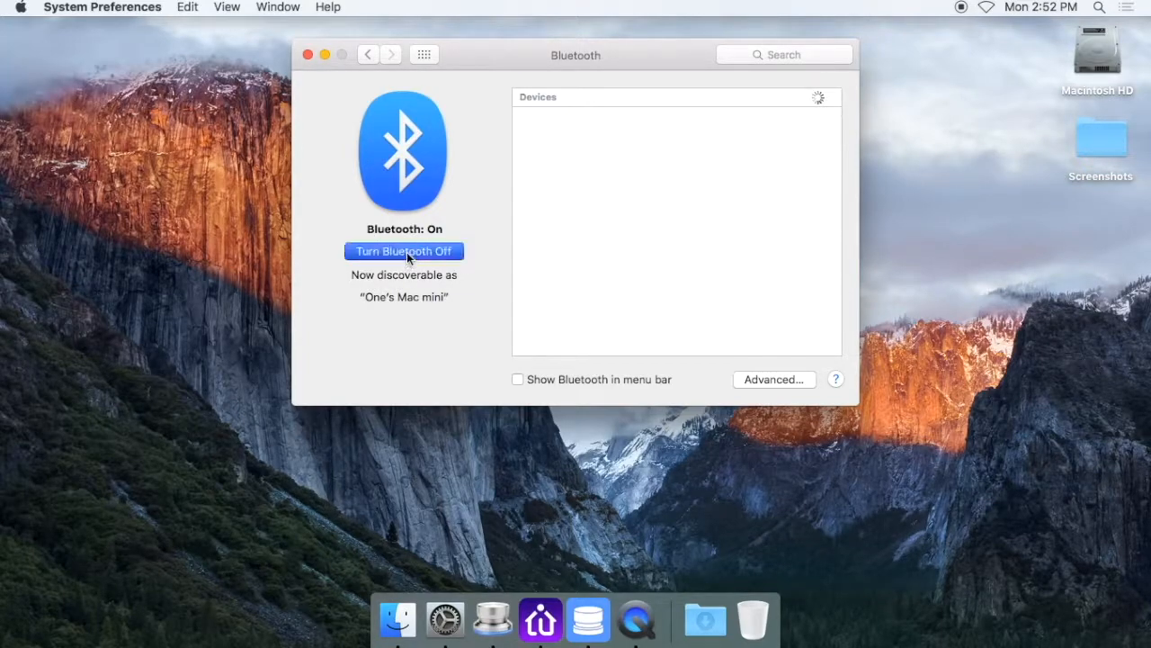
{"action": "left_click", "coordinate": [424, 55]}
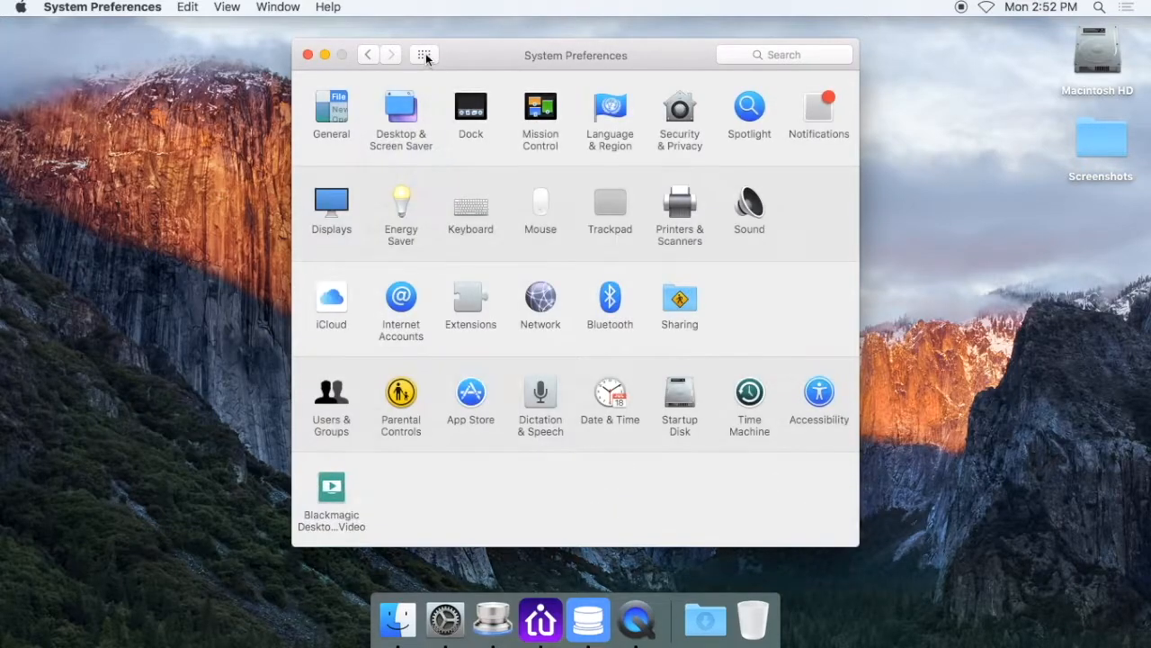
In the App Store preferences, enable and disable the automatic check for updates, and return to the overview of all preferences
{"action": "left_click", "coordinate": [473, 399]}
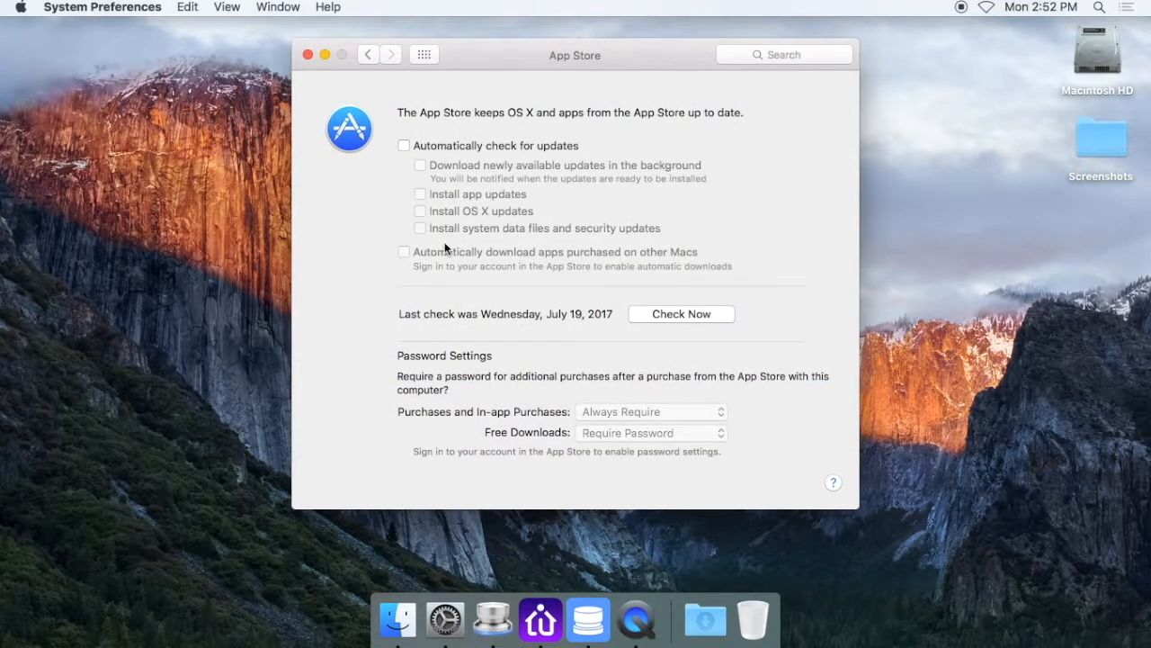
{"action": "left_click", "coordinate": [404, 146]}
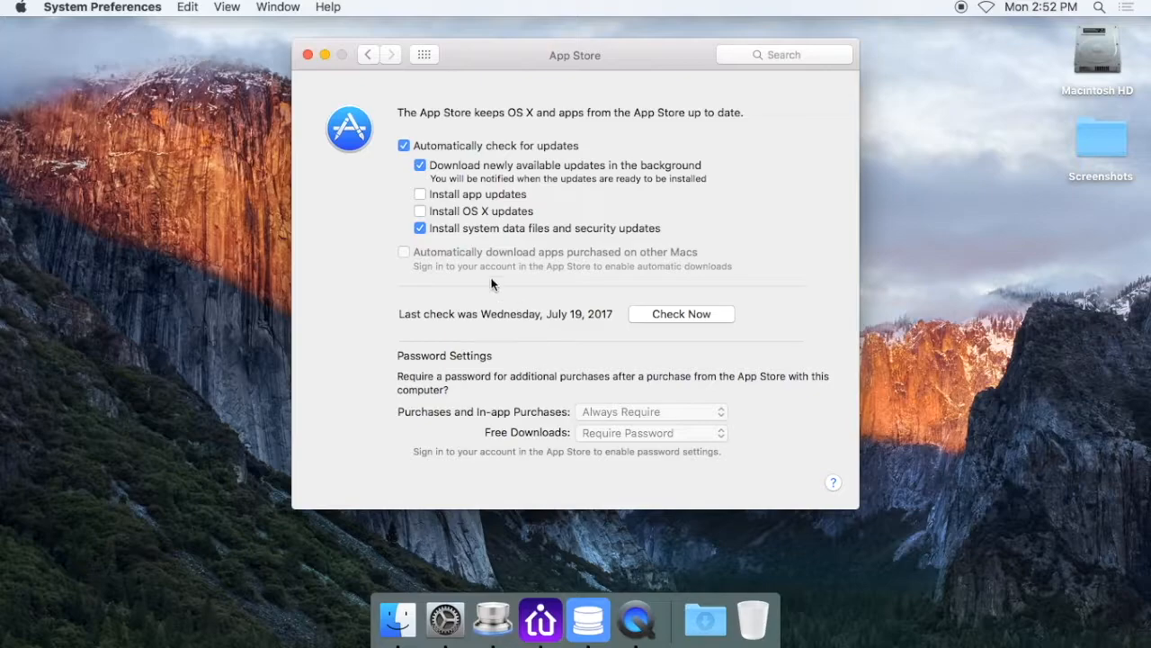
{"action": "left_click", "coordinate": [405, 147]}
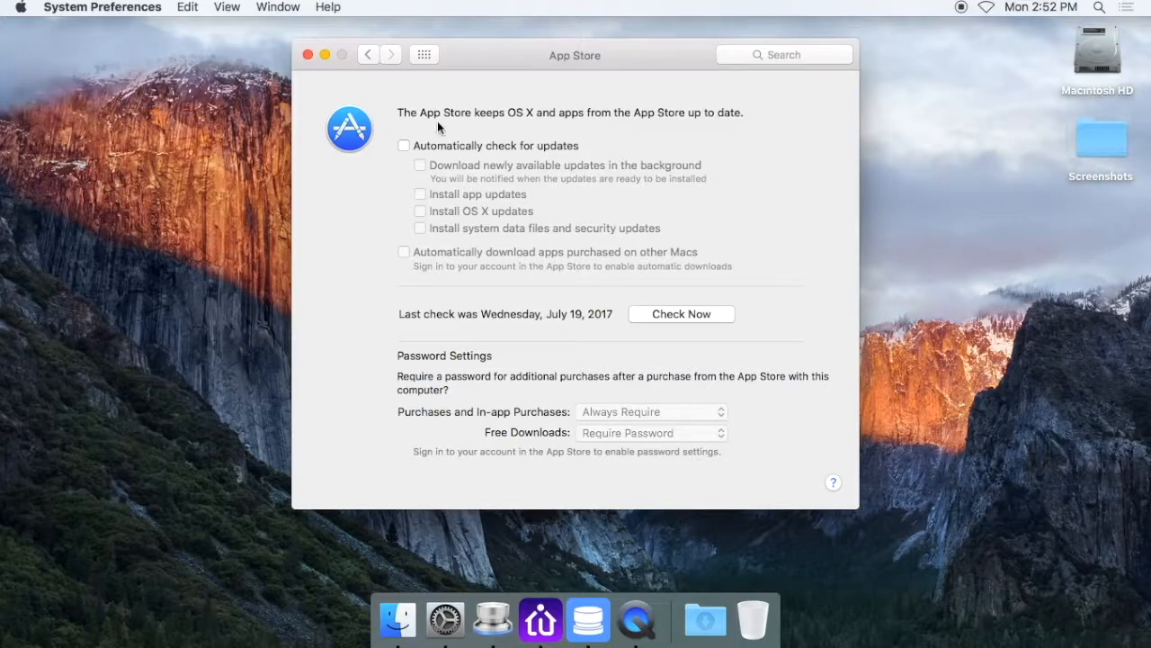
{"action": "left_click", "coordinate": [424, 55]}
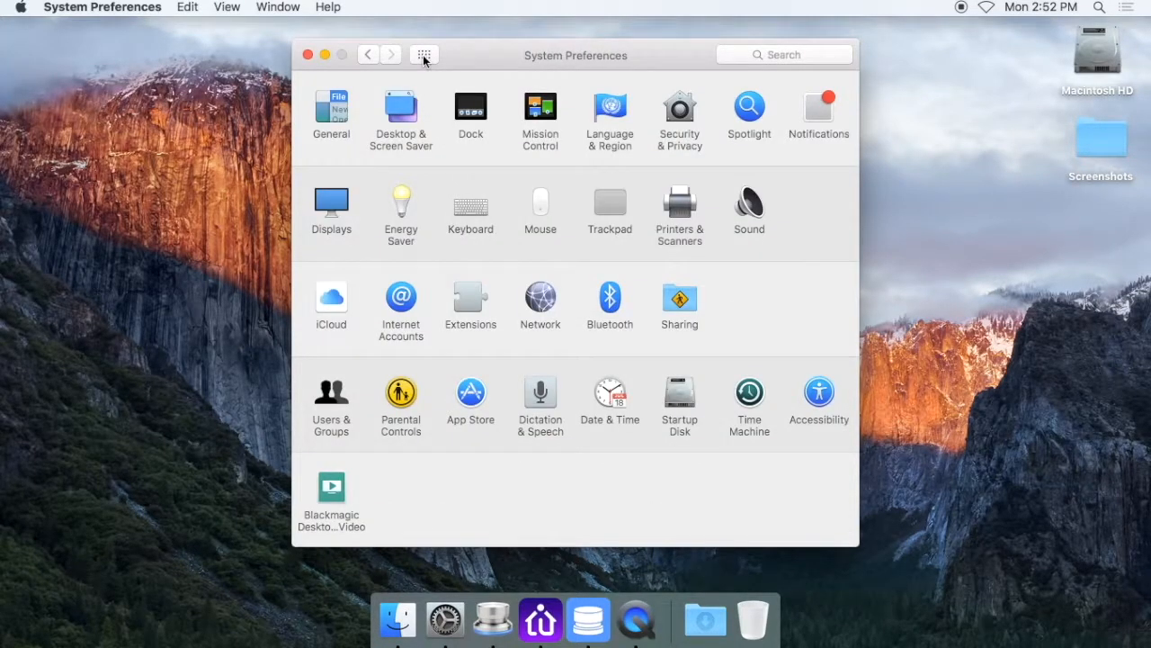